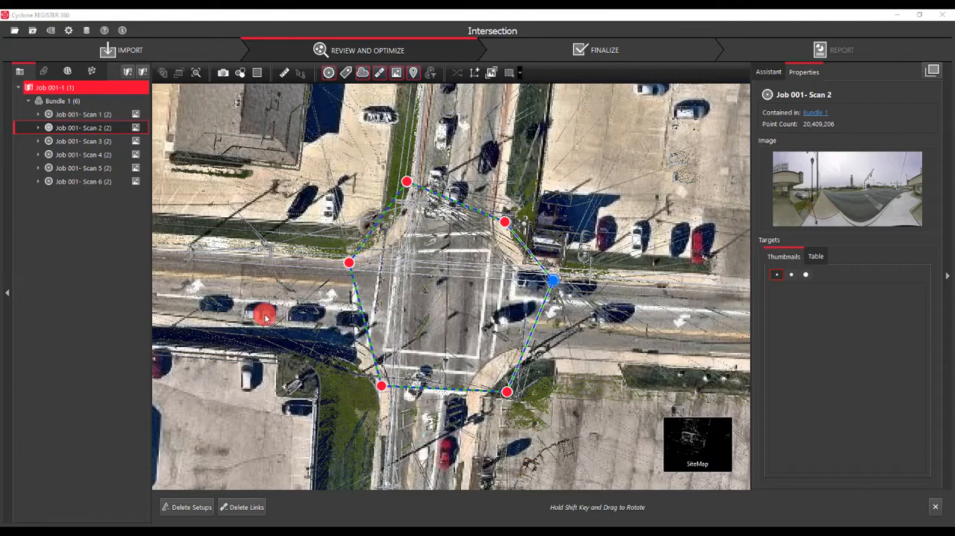
# Show Job 001- Scan 2 in the cloud viewer and create a black-and-white target on the tripod target beside the lamp post
pyautogui.rightClick(550, 283)
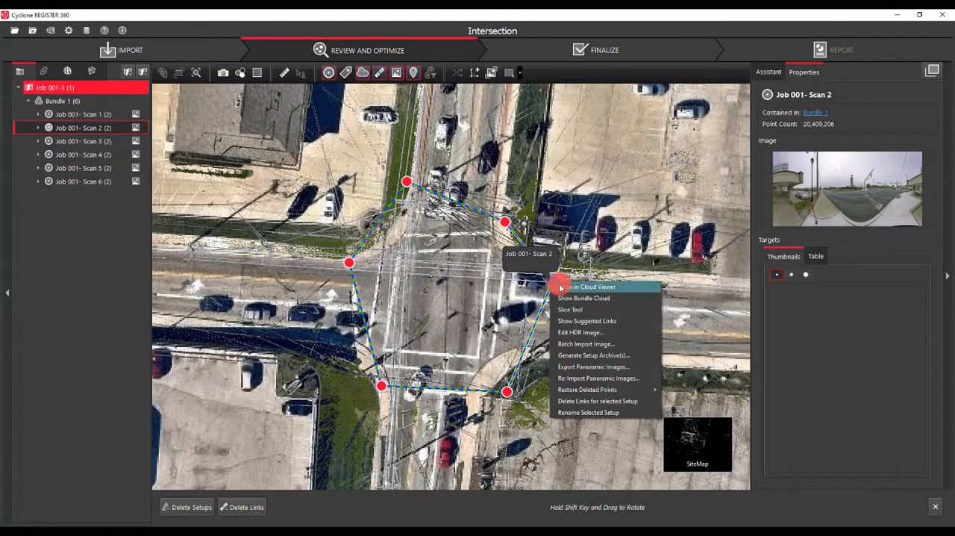
pyautogui.click(559, 287)
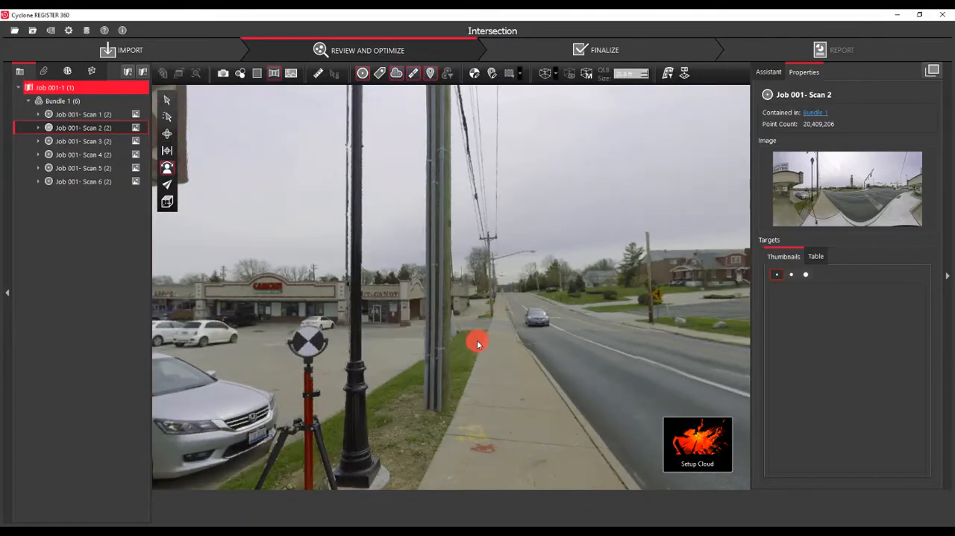
pyautogui.moveTo(477, 345); pyautogui.dragTo(376, 405)
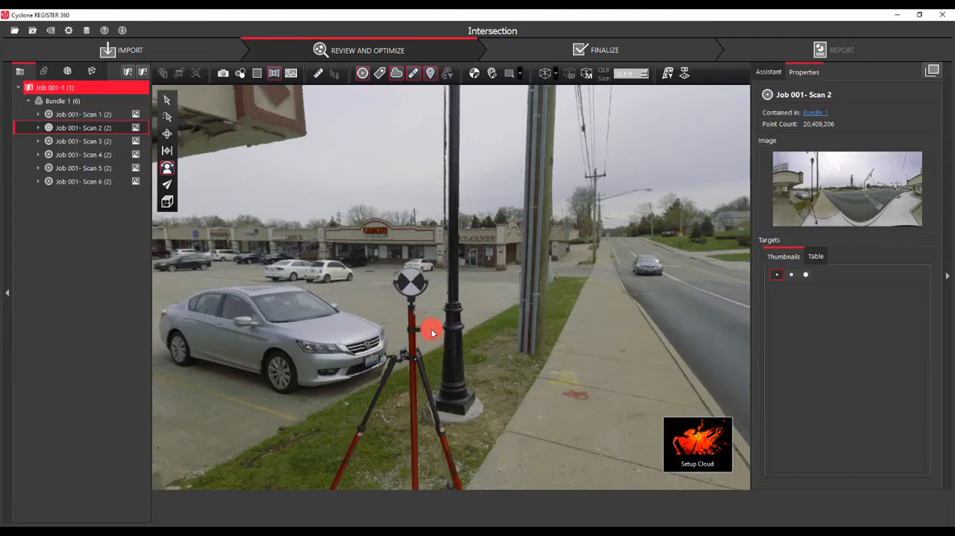
pyautogui.click(476, 75)
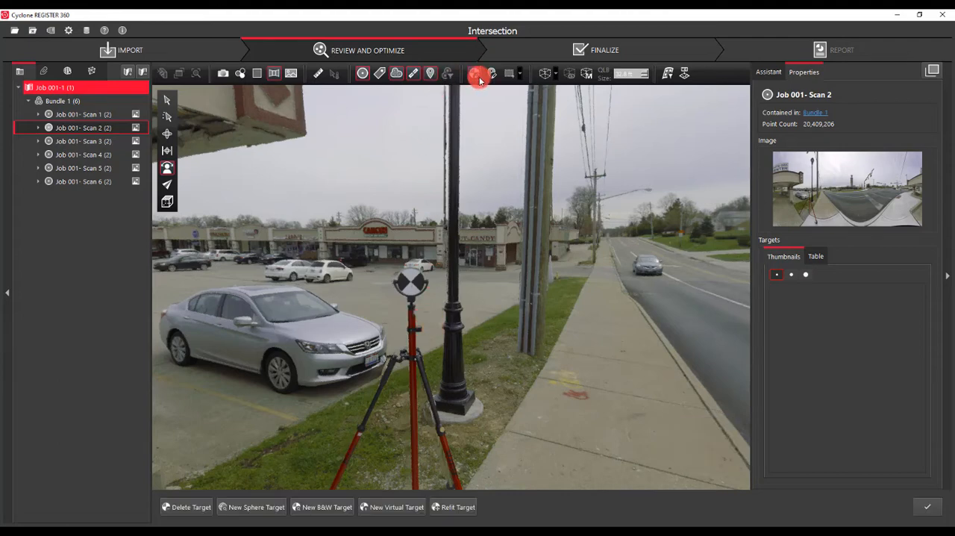
pyautogui.click(318, 507)
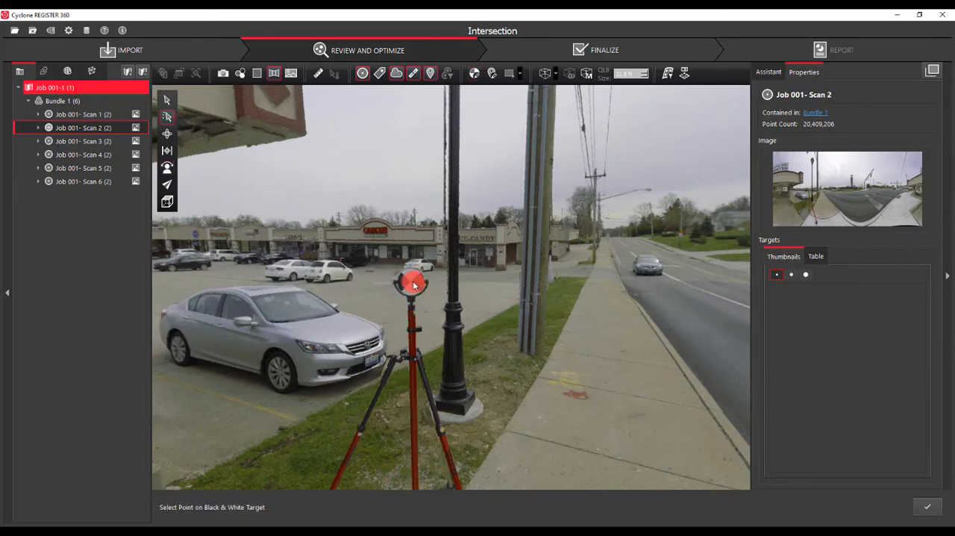
pyautogui.click(448, 302)
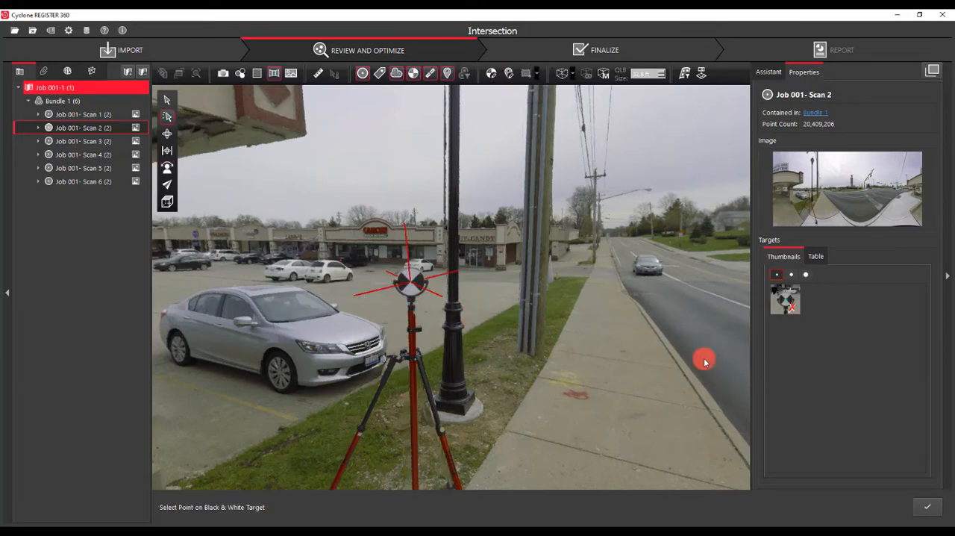
# Set the smart label of Scan 2's new target to 1 and finish target editing
pyautogui.click(820, 262)
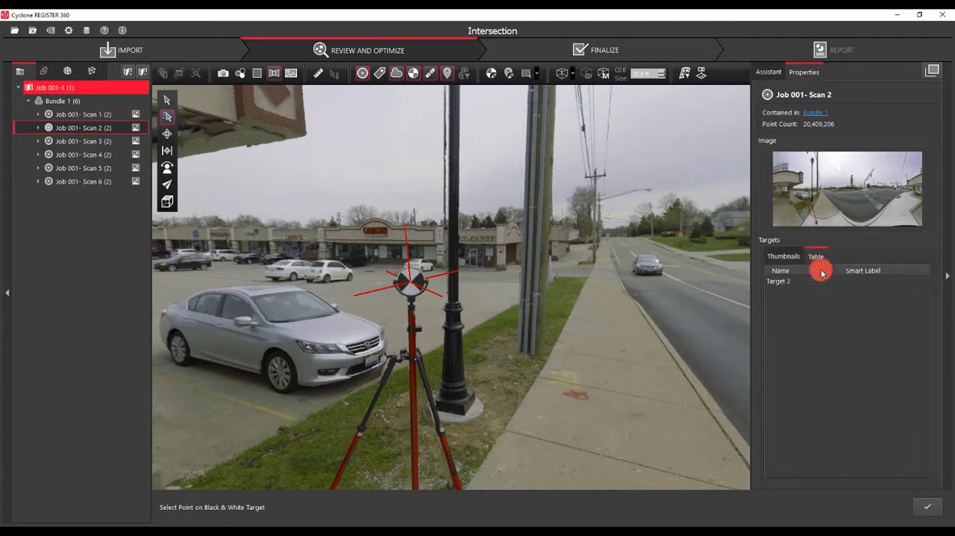
pyautogui.doubleClick(820, 282)
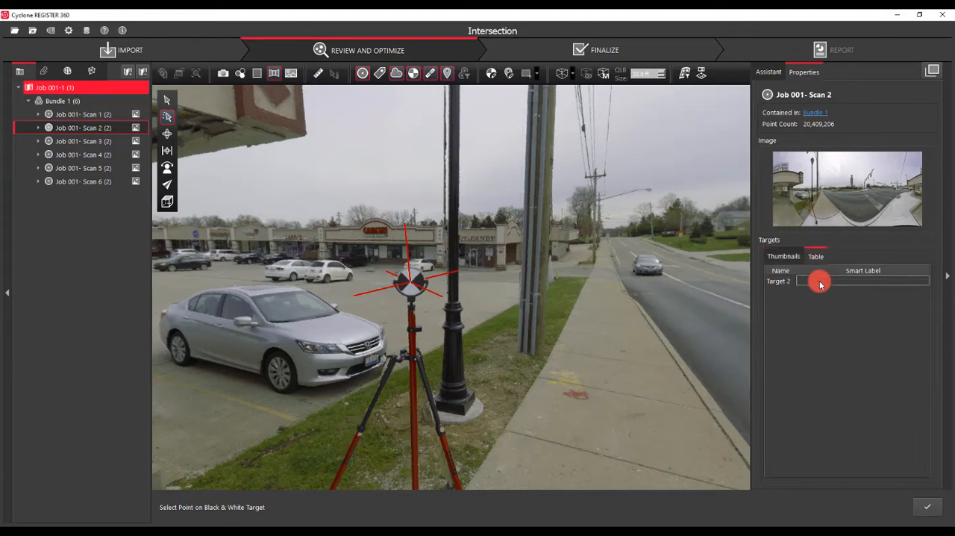
pyautogui.write('1')
pyautogui.click(927, 506)
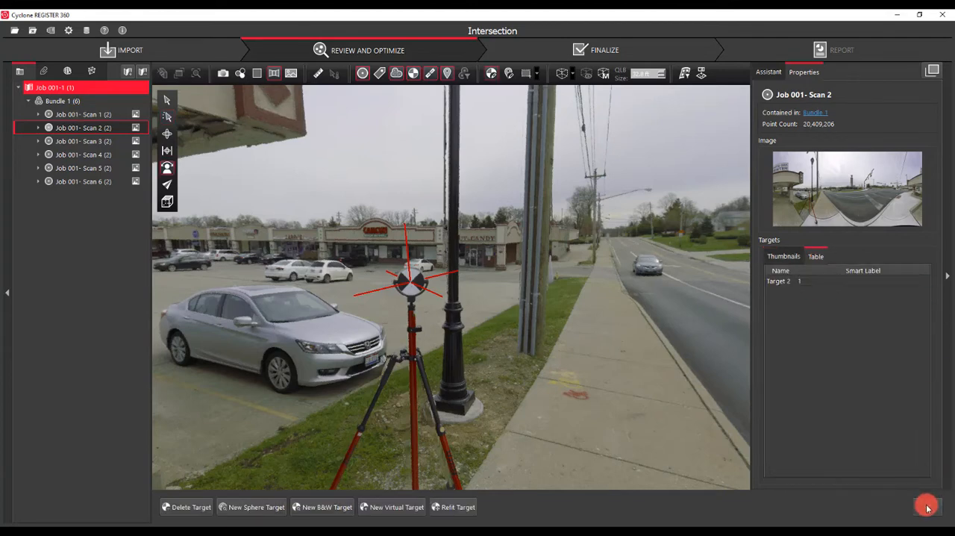
# Show Job 001- Scan 3 in the cloud viewer and create a black-and-white target on the tripod target beside the parking lot
pyautogui.moveTo(705, 459)
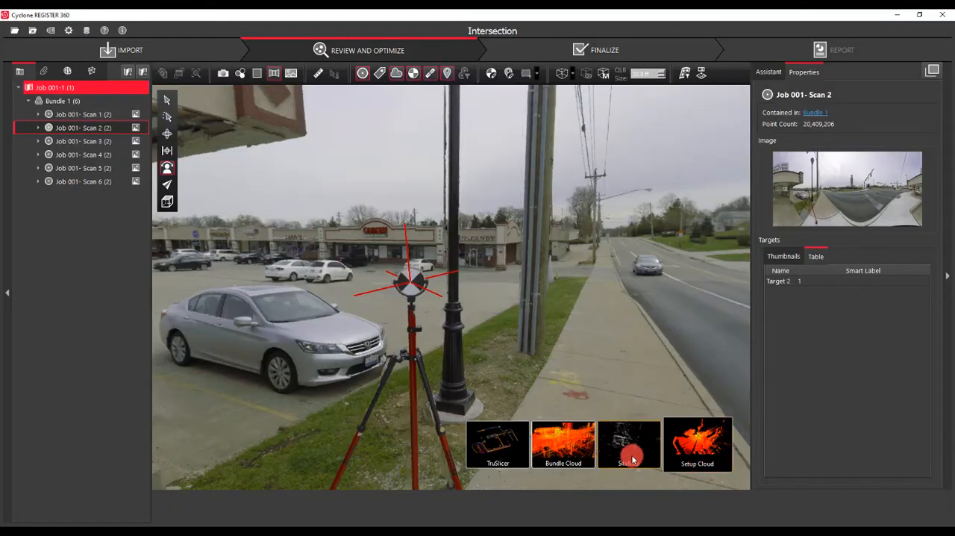
pyautogui.click(630, 457)
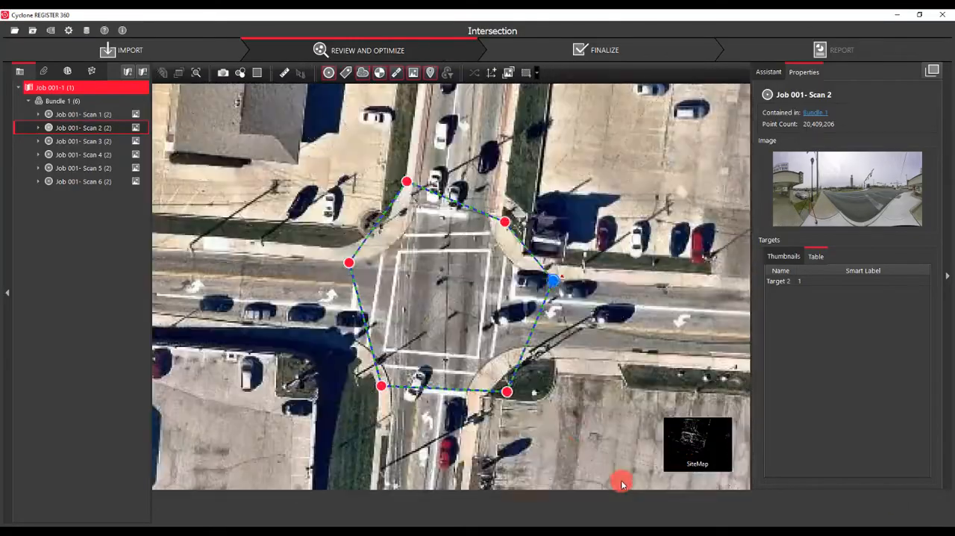
pyautogui.click(510, 393)
pyautogui.rightClick(510, 393)
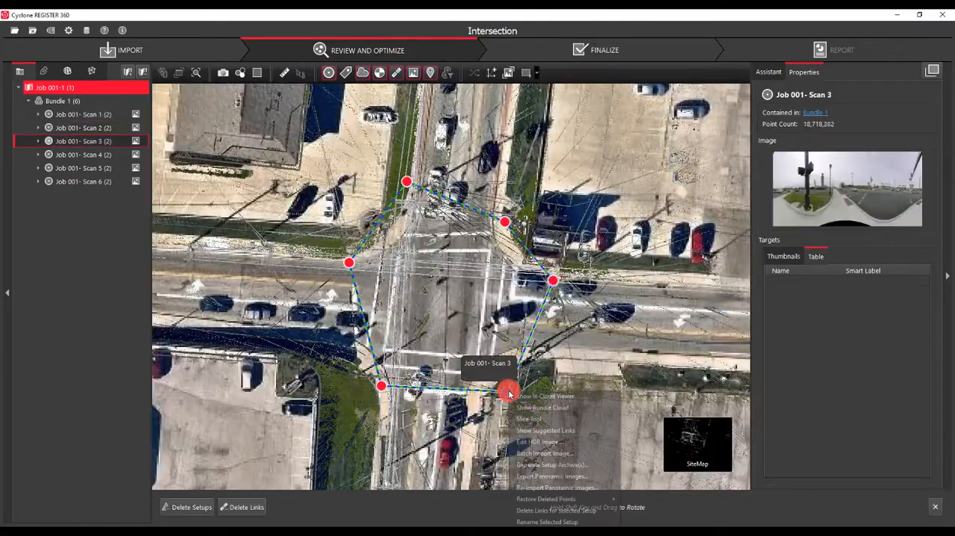
pyautogui.click(528, 397)
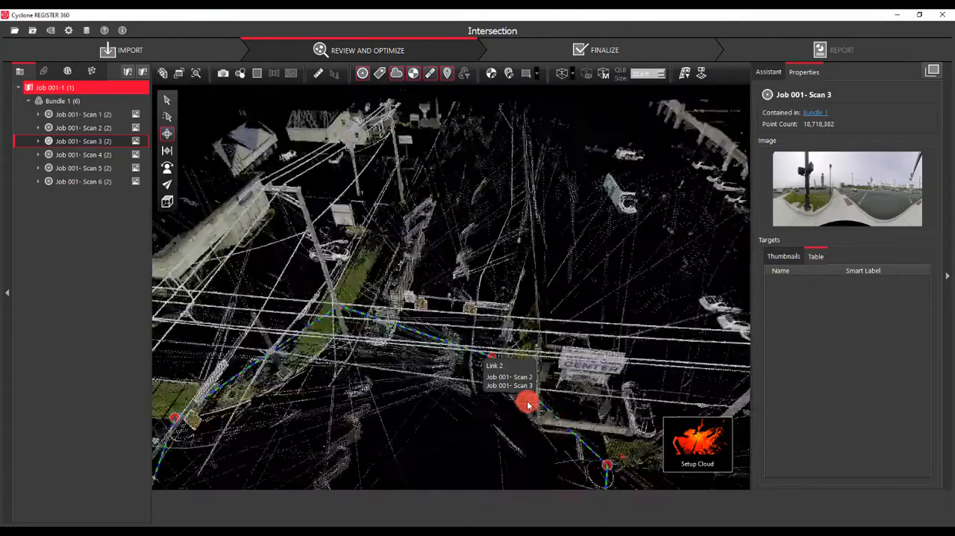
pyautogui.scroll(5, 501, 339)
pyautogui.click(490, 73)
pyautogui.click(320, 506)
pyautogui.click(498, 316)
# Set the smart label of Scan 3's new target to 2 and finish target editing
pyautogui.doubleClick(824, 279)
pyautogui.write('3')
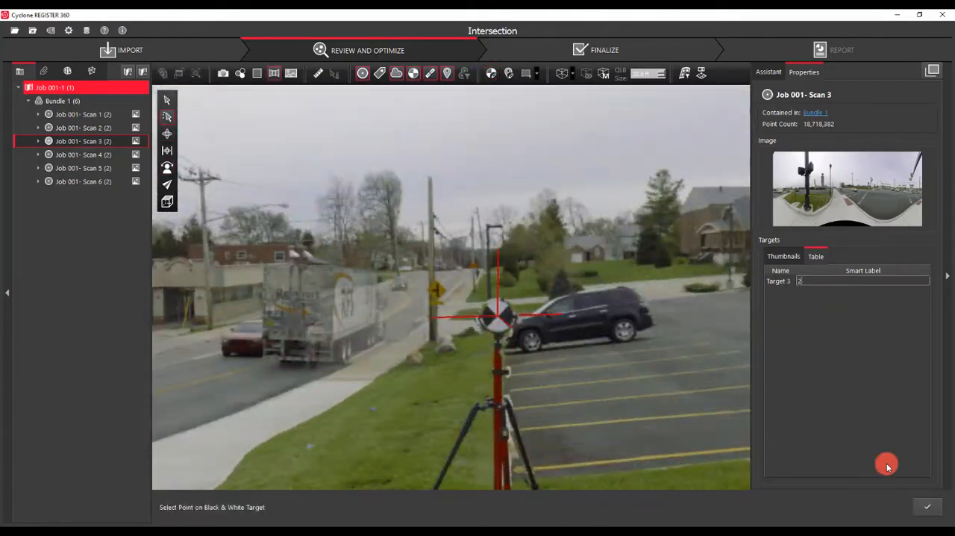
pyautogui.click(927, 507)
# Show Job 001- Scan 4 in the cloud viewer and create a black-and-white target on the tripod target on the sidewalk
pyautogui.moveTo(697, 448)
pyautogui.click(635, 451)
pyautogui.click(381, 387)
pyautogui.rightClick(381, 388)
pyautogui.click(399, 395)
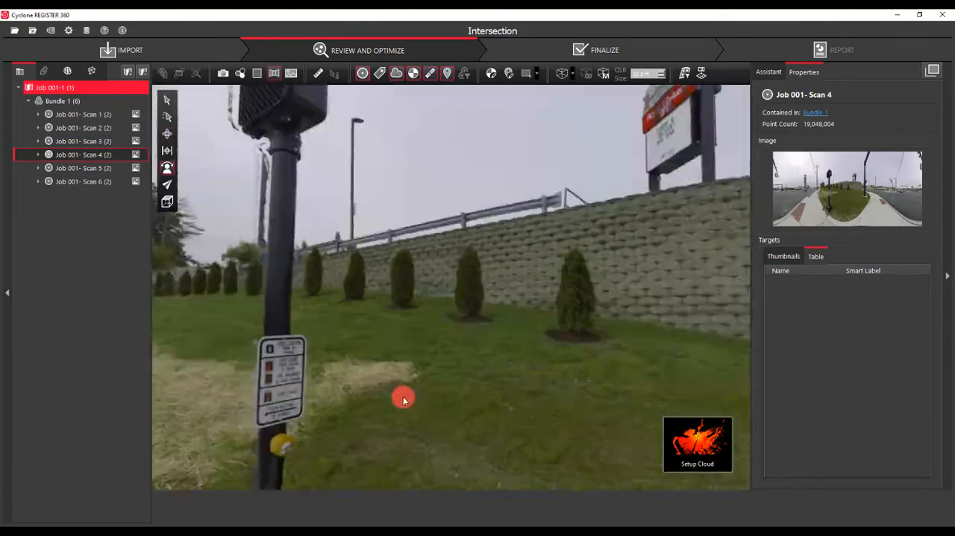
pyautogui.moveTo(403, 398); pyautogui.dragTo(515, 366)
pyautogui.scroll(5, 381, 241)
pyautogui.click(491, 73)
pyautogui.click(321, 506)
pyautogui.click(369, 257)
# Set the smart label of Scan 4's new target to 3 and finish target editing
pyautogui.doubleClick(813, 280)
pyautogui.write('4')
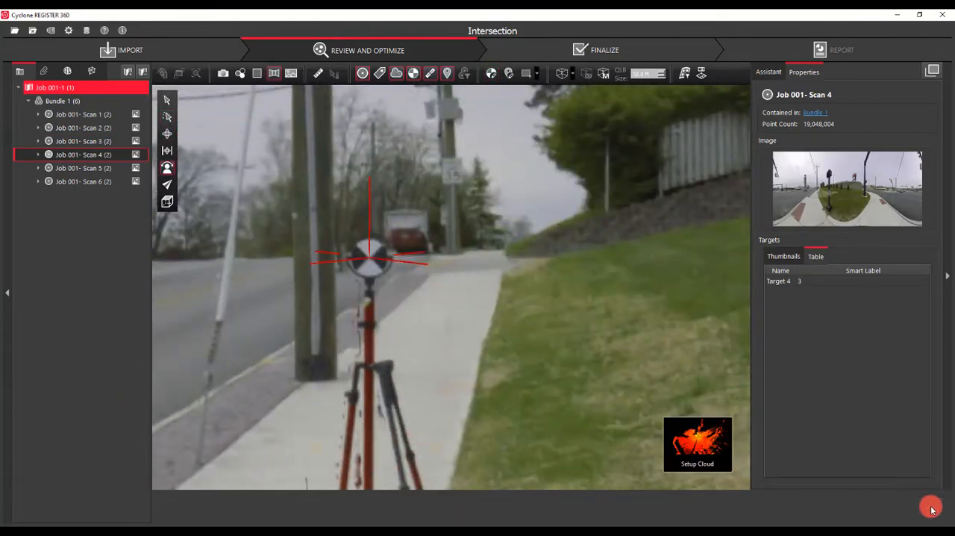
pyautogui.click(927, 507)
# Show Job 001- Scan 5 in the cloud viewer and create a black-and-white target on the tripod target in front of the building
pyautogui.click(698, 445)
pyautogui.click(444, 315)
pyautogui.rightClick(443, 316)
pyautogui.click(461, 323)
pyautogui.scroll(5, 557, 356)
pyautogui.click(491, 73)
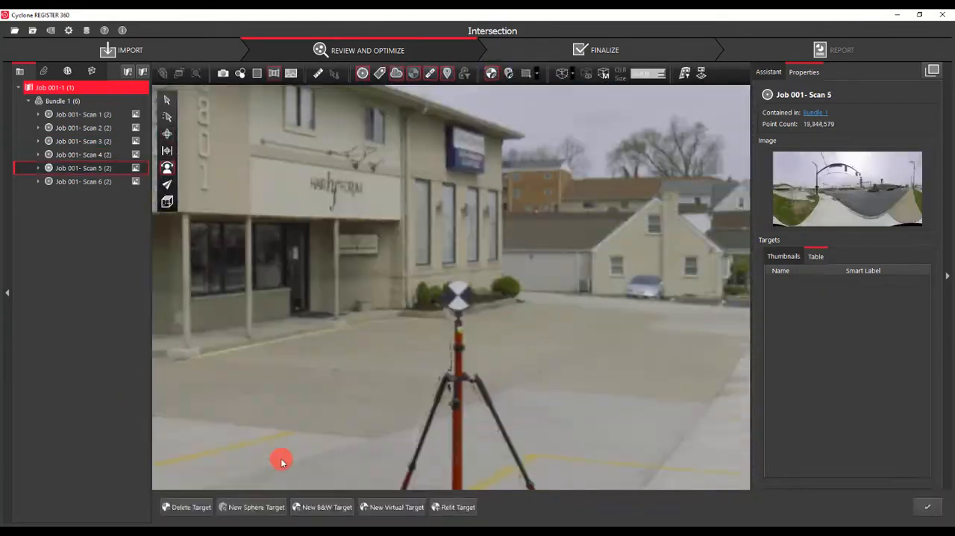
pyautogui.click(321, 507)
pyautogui.click(457, 299)
# Set the smart label of Scan 5's new target to 4, finish target editing and return to the site map
pyautogui.doubleClick(814, 281)
pyautogui.write('4')
pyautogui.click(935, 506)
pyautogui.click(647, 455)
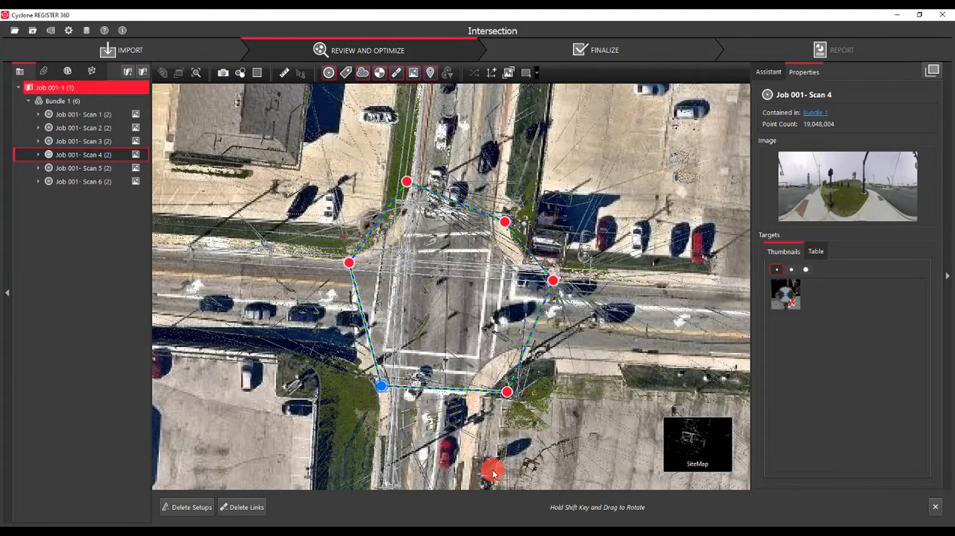
# Import the control file "Jessup - Cheviot Int Control.txt" into the project and review its control points
pyautogui.click(127, 50)
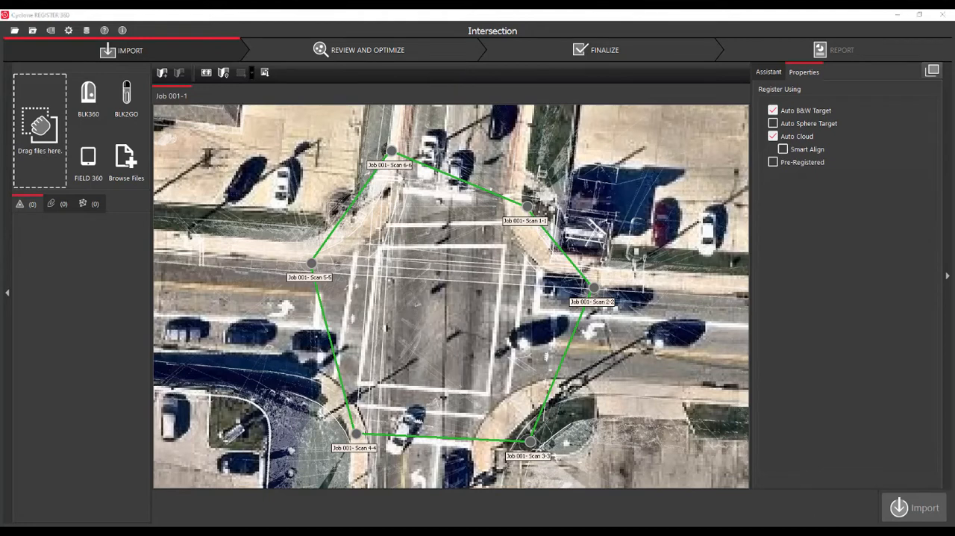
pyautogui.moveTo(0, 216); pyautogui.dragTo(55, 160)
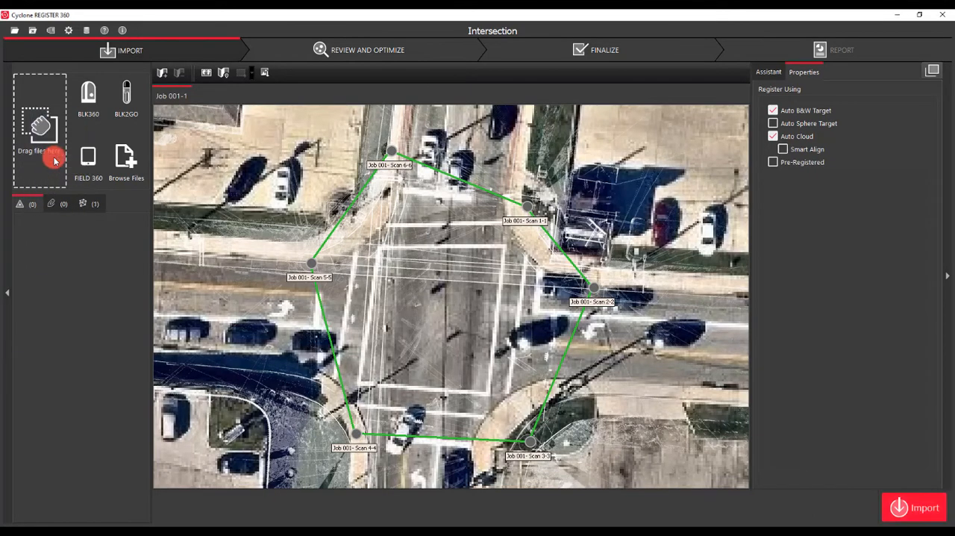
pyautogui.click(921, 513)
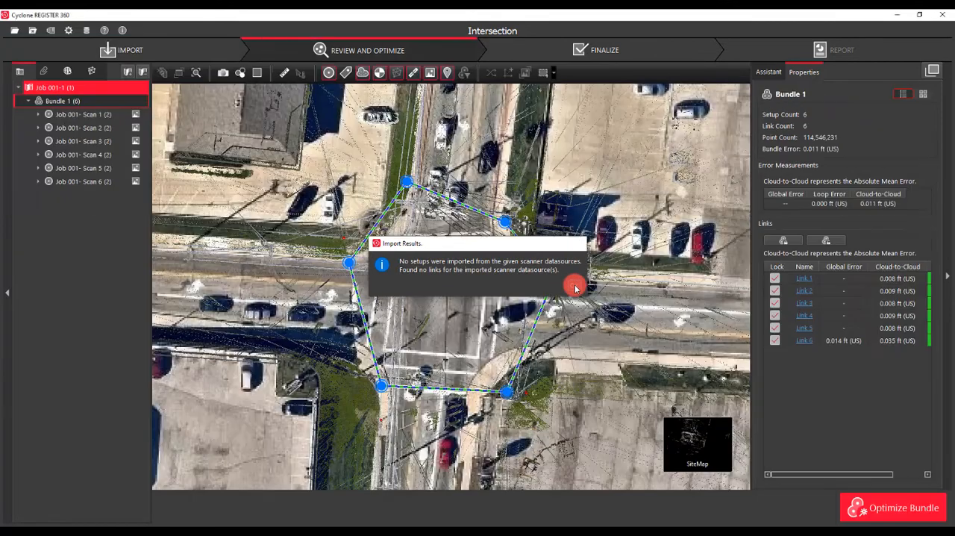
pyautogui.click(575, 288)
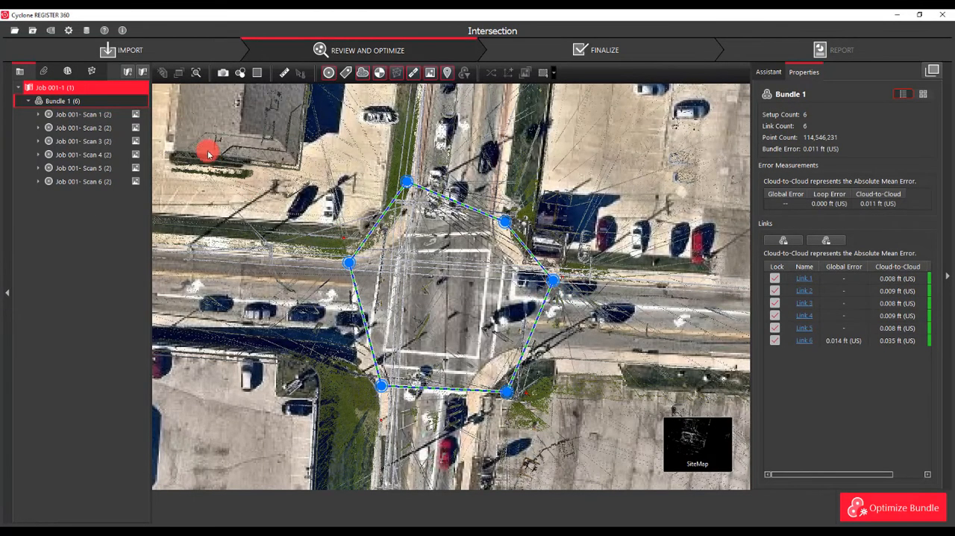
pyautogui.click(93, 70)
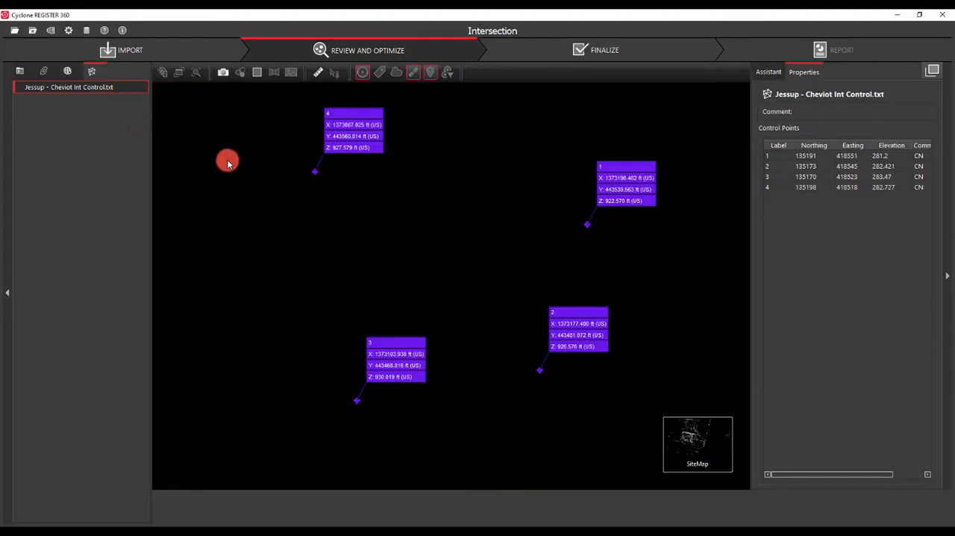
pyautogui.click(19, 72)
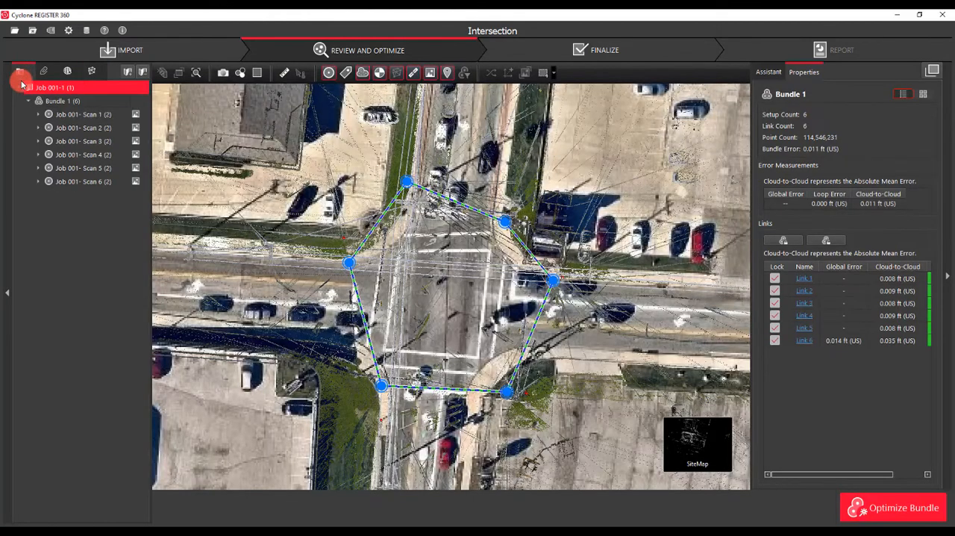
# Apply the imported control to Bundle 1 and inspect the error of each control constraint
pyautogui.click(60, 105)
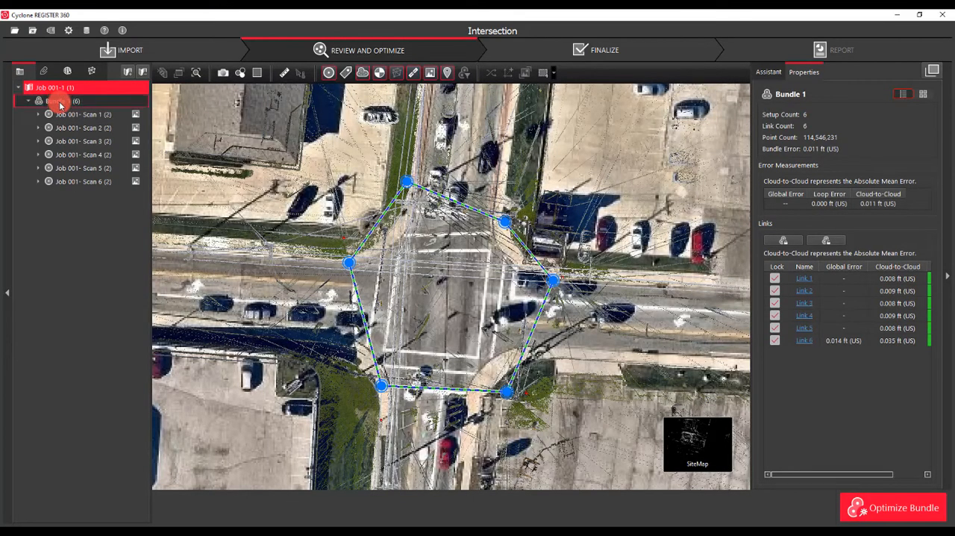
pyautogui.rightClick(60, 105)
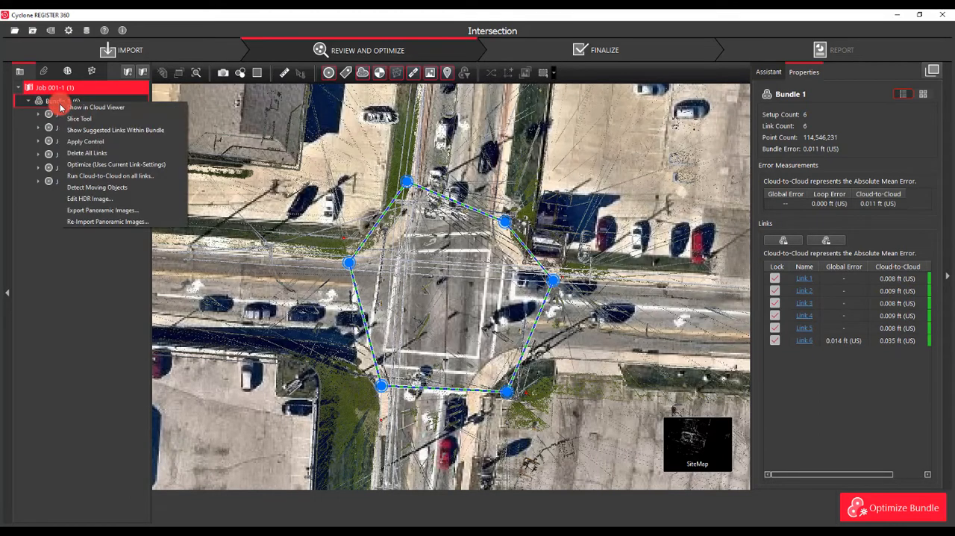
pyautogui.click(83, 141)
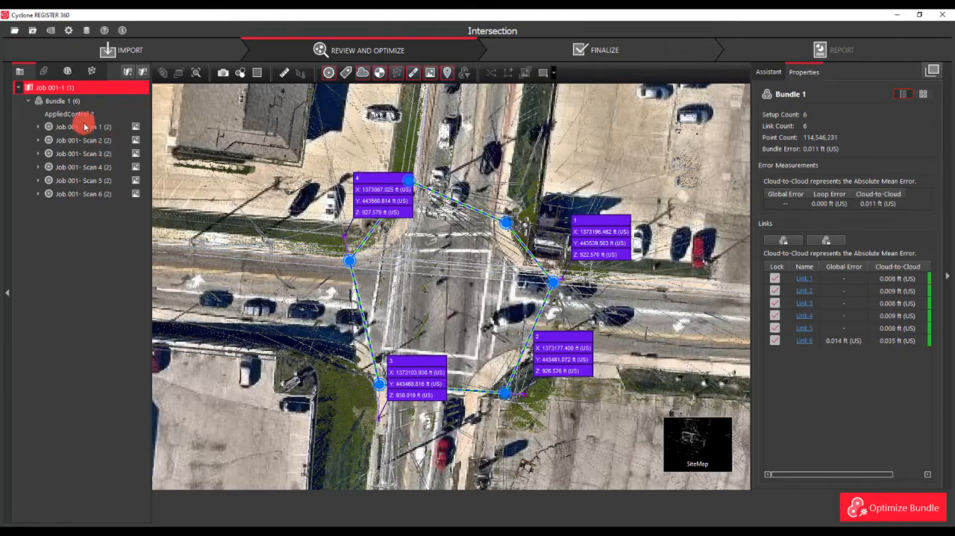
pyautogui.click(73, 116)
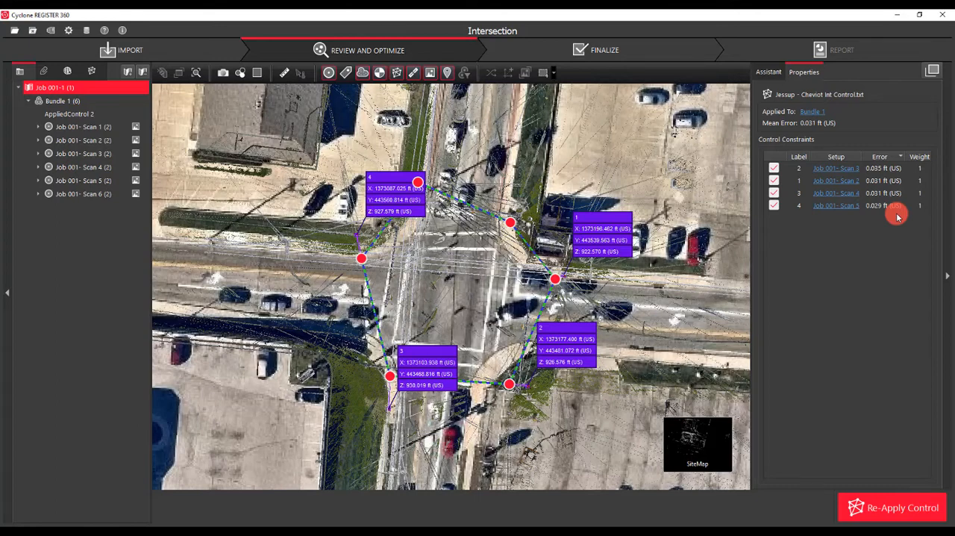
# Finalize the registration, accepting the site map view of Job 001-1 framed on the whole intersection
pyautogui.click(646, 56)
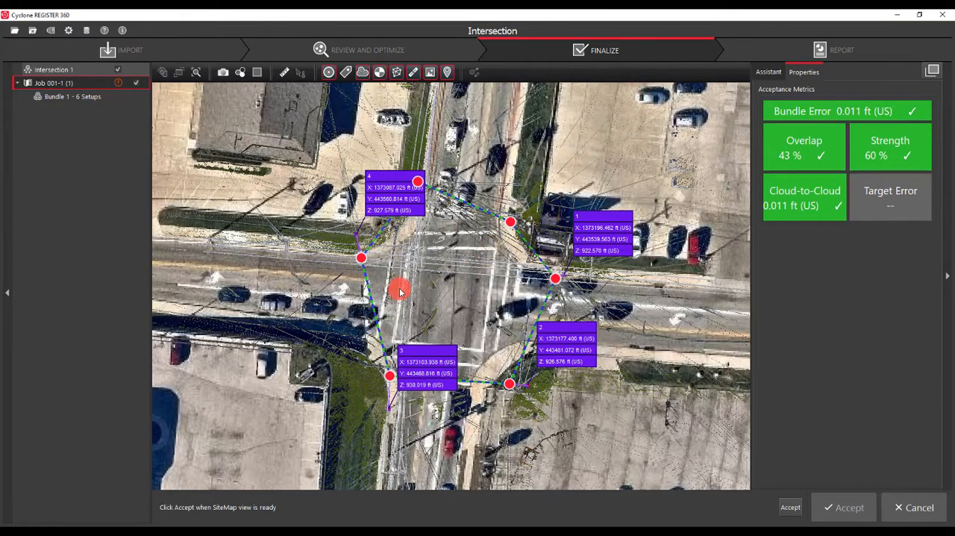
pyautogui.scroll(-5, 453, 310)
pyautogui.scroll(4, 453, 311)
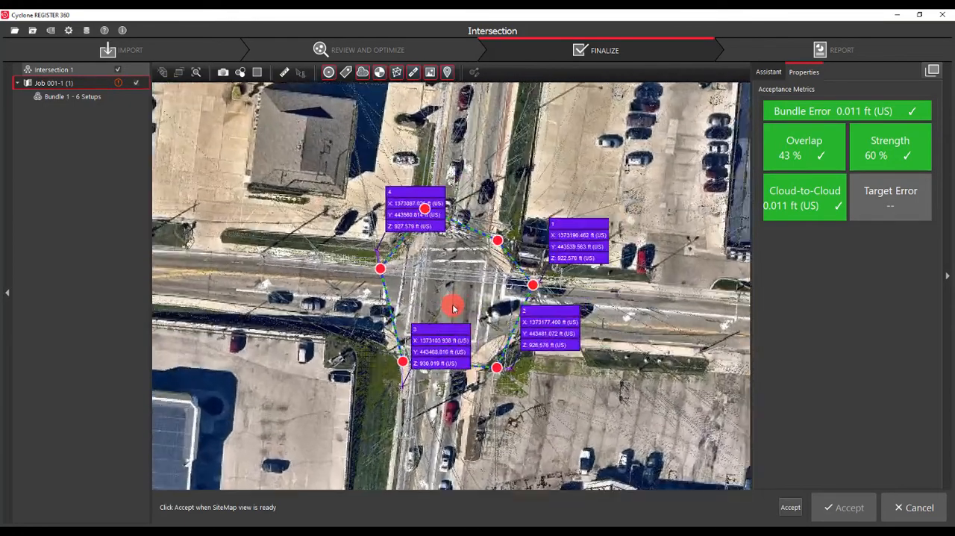
pyautogui.scroll(1, 453, 311)
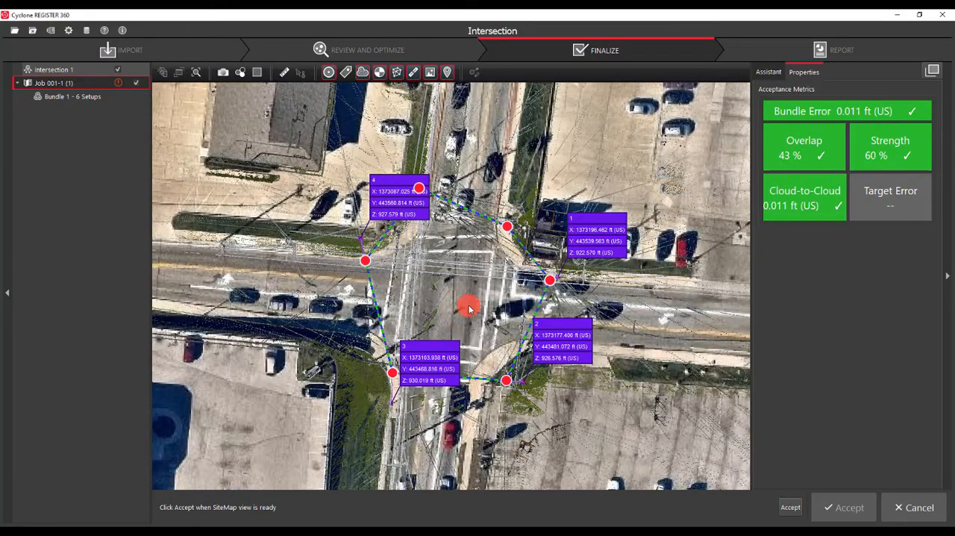
pyautogui.click(792, 508)
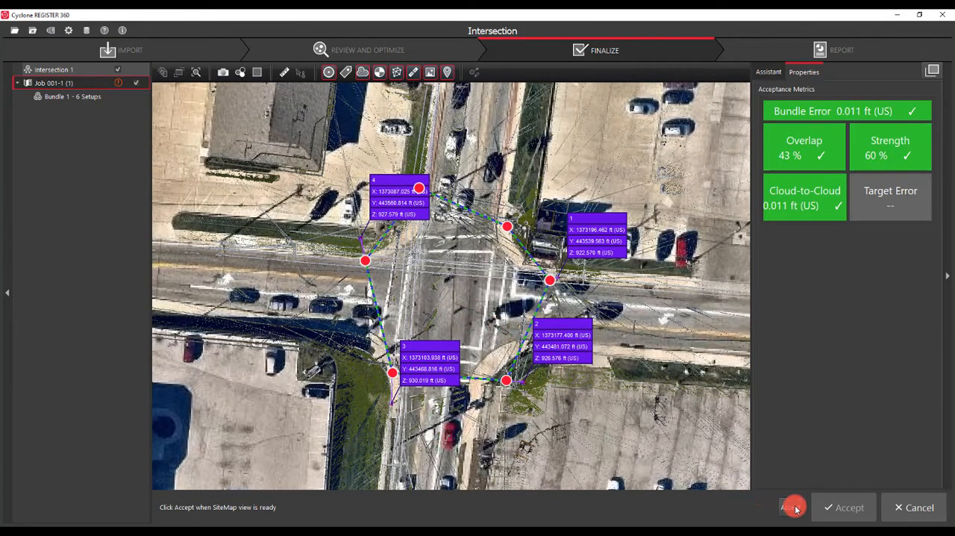
pyautogui.click(839, 510)
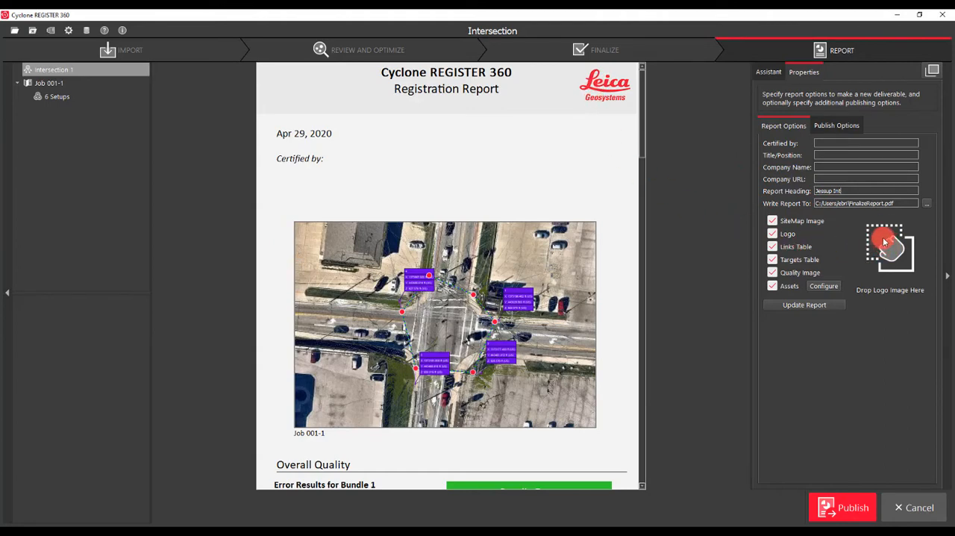
# Update the registration report with the heading "Jessup Int" and open the publish options
pyautogui.click(806, 306)
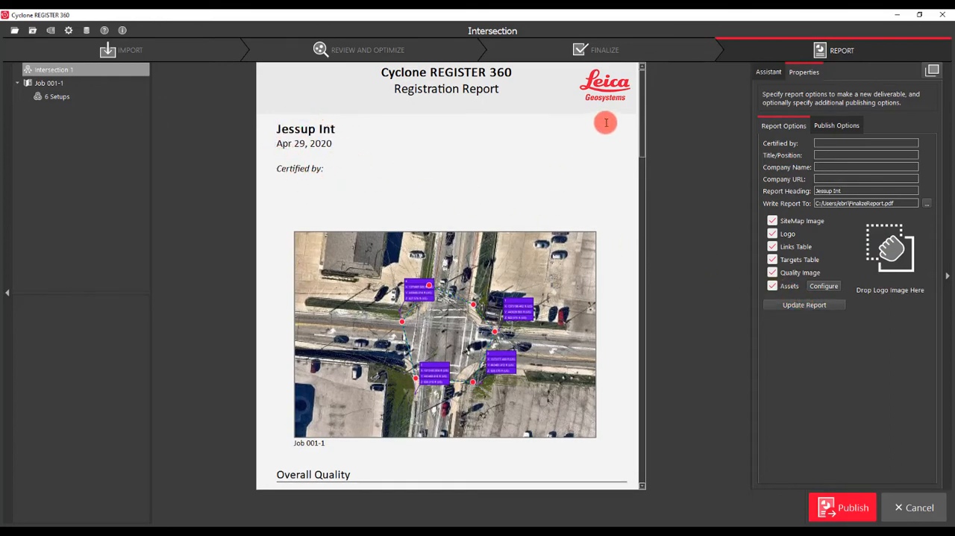
pyautogui.moveTo(646, 128); pyautogui.dragTo(646, 195)
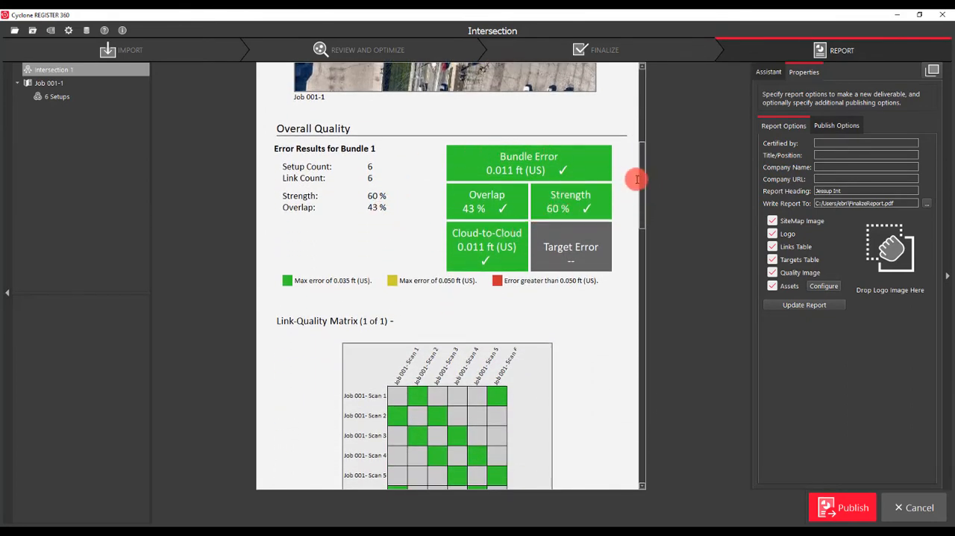
pyautogui.moveTo(643, 185); pyautogui.dragTo(639, 441)
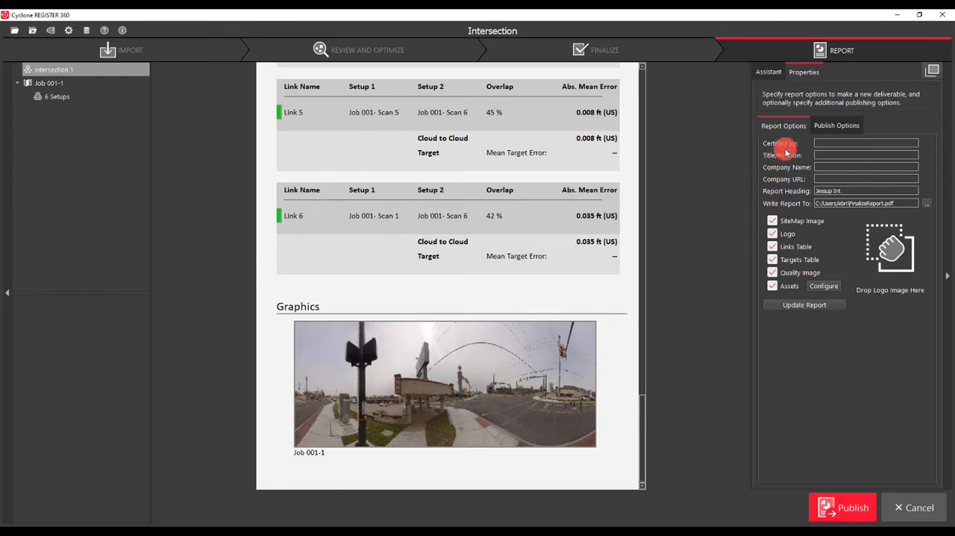
pyautogui.click(834, 125)
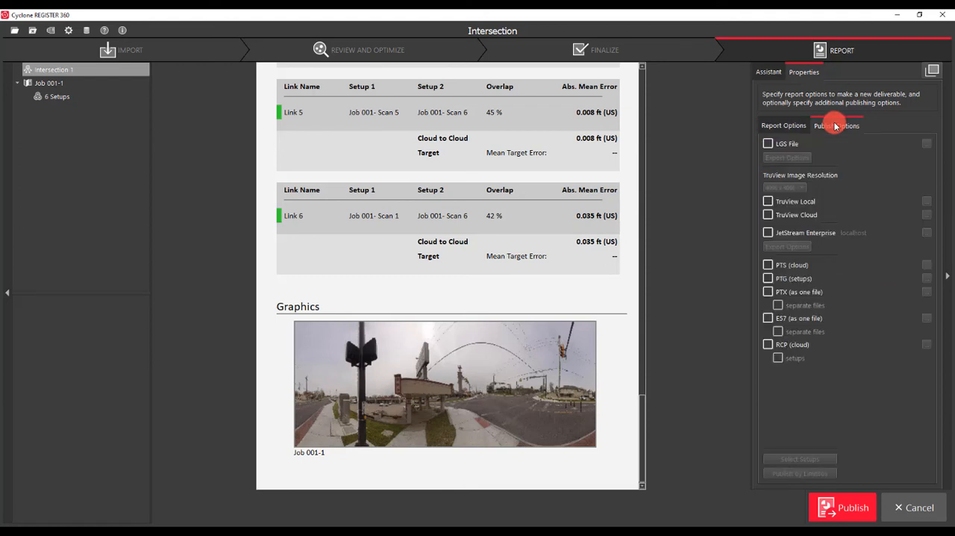